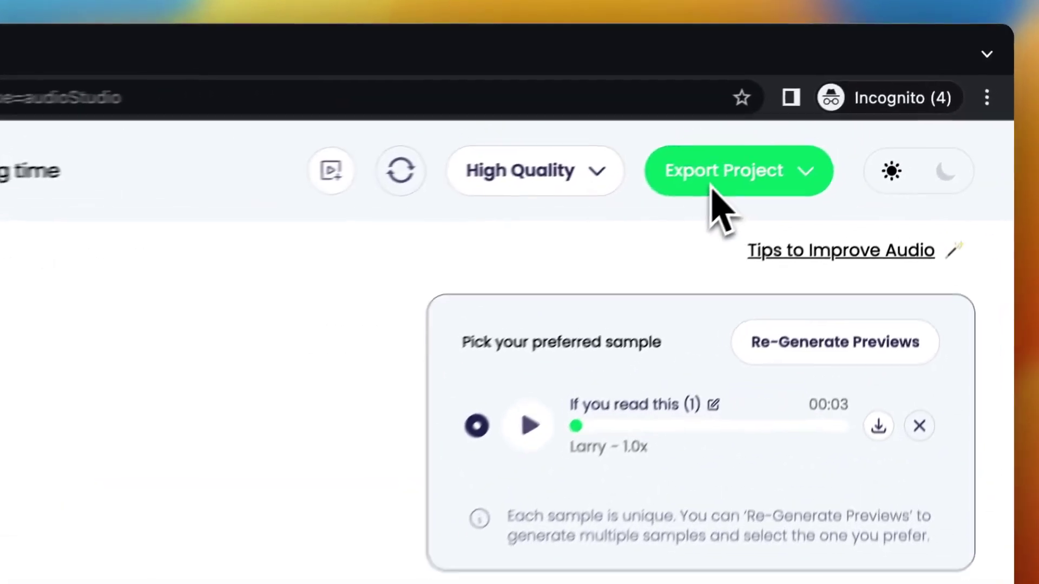
Step: Show the export options for the Larry voiceover project
{"action": "left_click", "coordinate": [714, 181]}
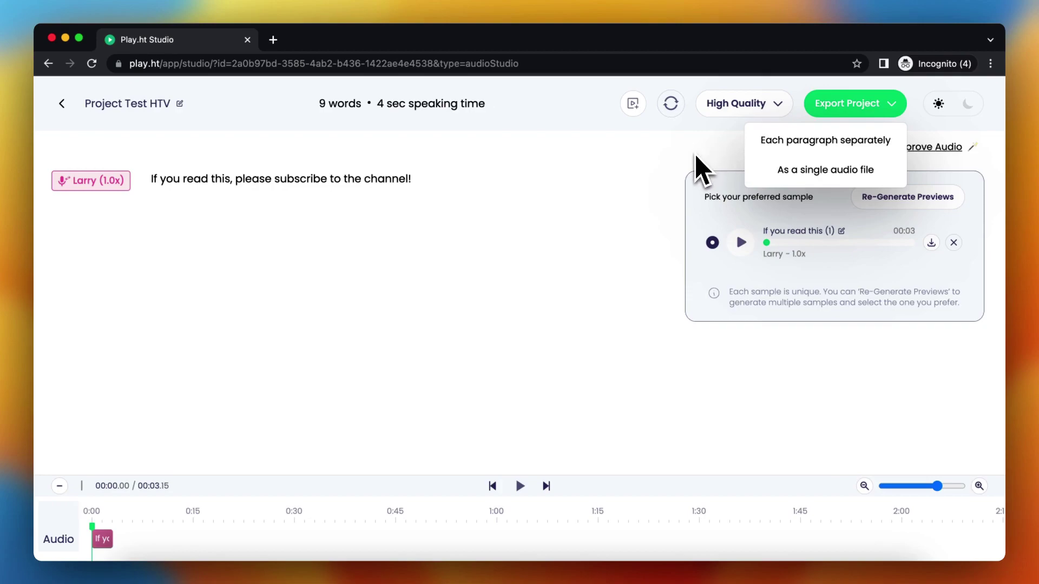
Step: Save the account audio quality settings as .mp3 at 24 KHz
{"action": "left_click", "coordinate": [696, 172]}
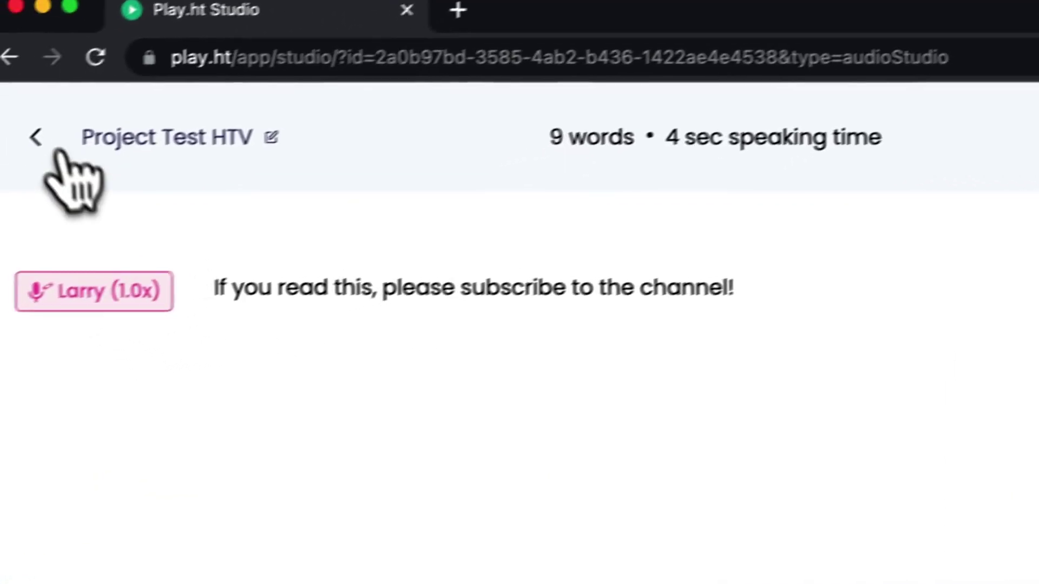
{"action": "left_click", "coordinate": [59, 149]}
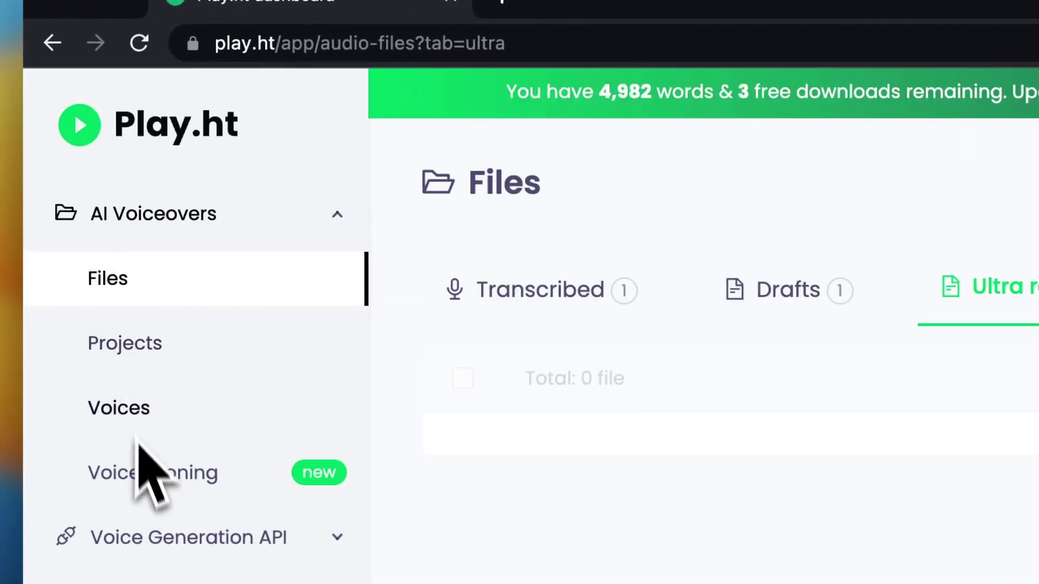
{"action": "scroll", "coordinate": [144, 471], "scroll_direction": "down", "scroll_amount": 3}
{"action": "scroll", "coordinate": [146, 499], "scroll_direction": "down", "scroll_amount": 3}
{"action": "left_click", "coordinate": [146, 391]}
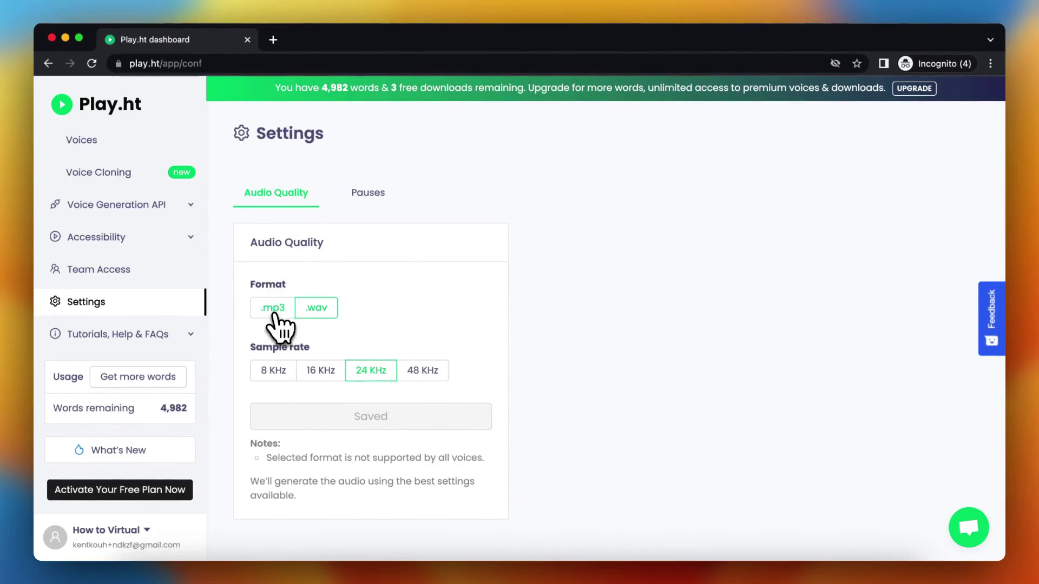
{"action": "left_click", "coordinate": [277, 316]}
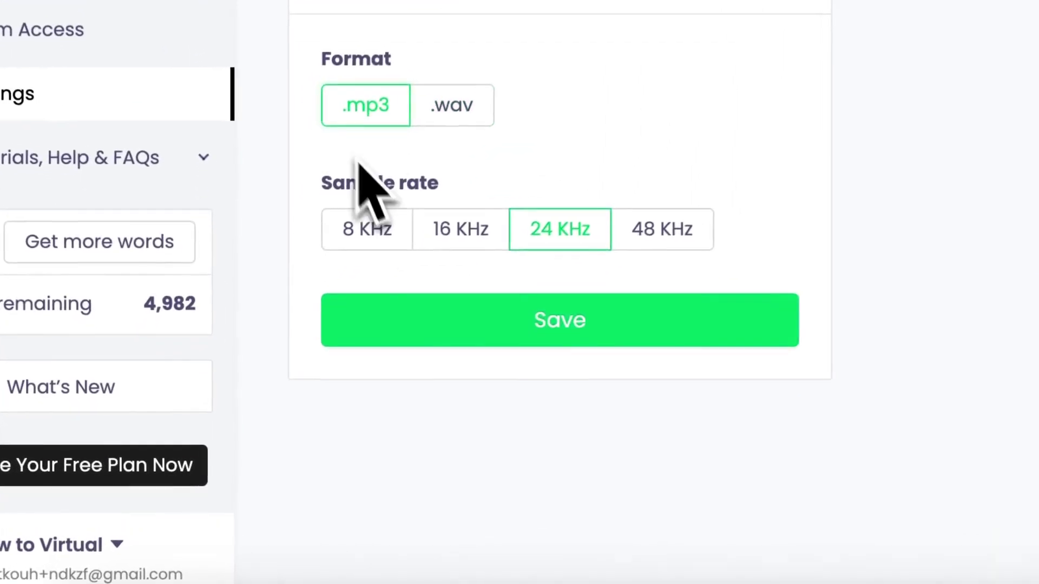
{"action": "left_click", "coordinate": [661, 227]}
{"action": "left_click", "coordinate": [589, 228]}
{"action": "left_click", "coordinate": [557, 326]}
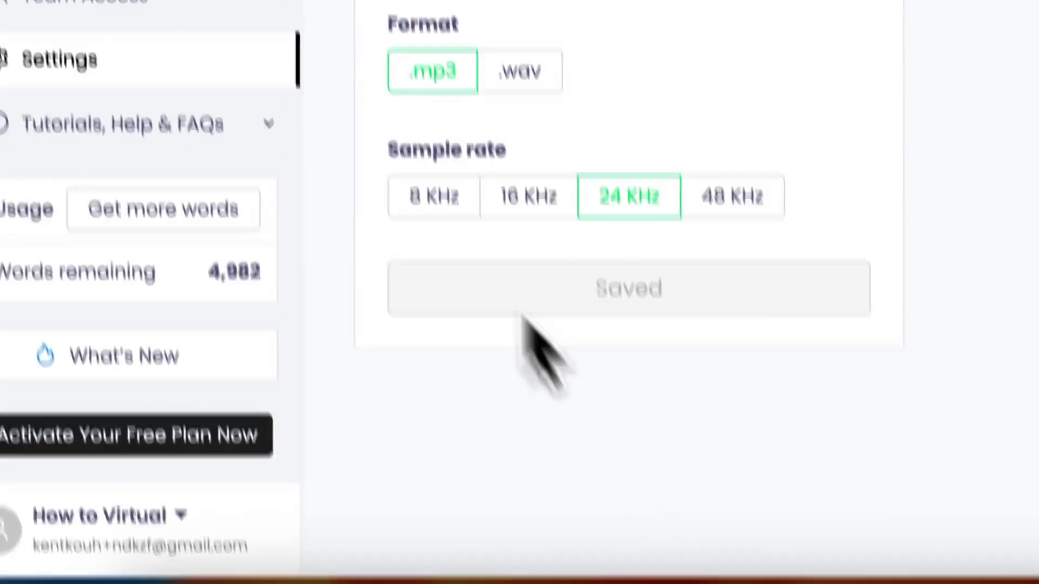
{"action": "scroll", "coordinate": [162, 243], "scroll_direction": "up", "scroll_amount": 5}
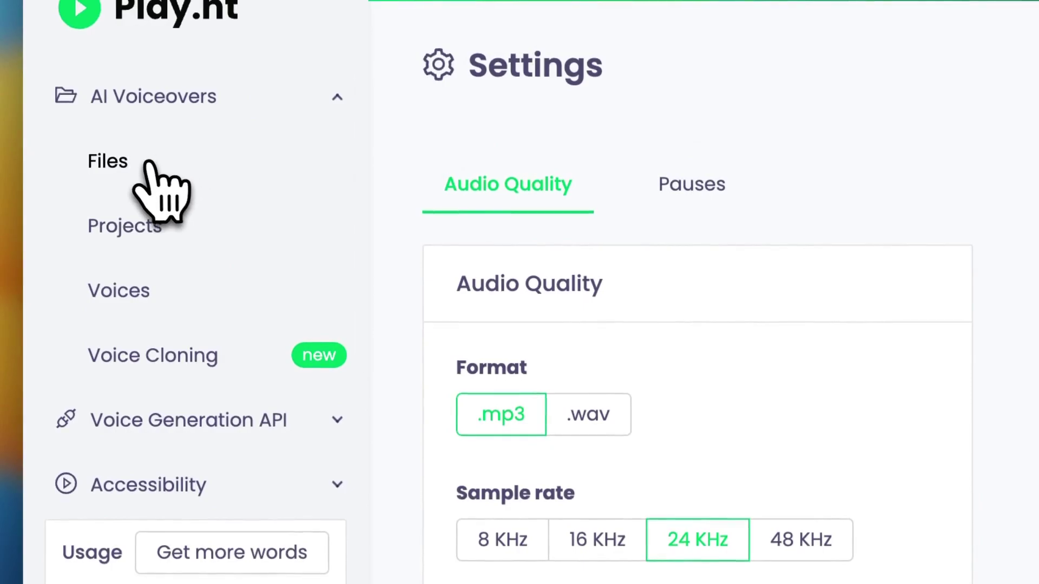
Step: Reopen Project Test HTV from the Ultra realistic Voices files
{"action": "left_click", "coordinate": [152, 165]}
{"action": "left_click", "coordinate": [664, 187]}
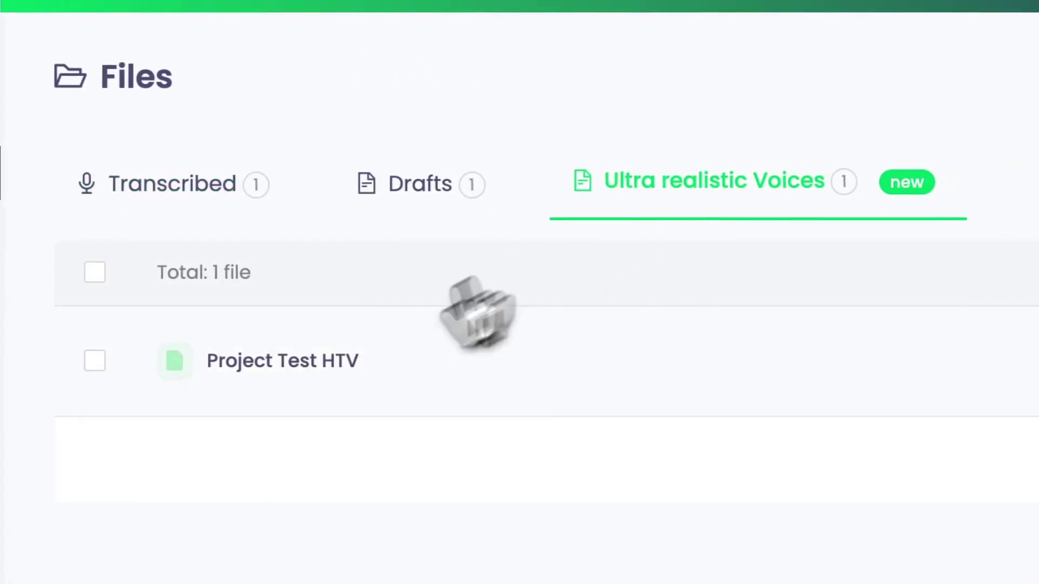
{"action": "left_click", "coordinate": [285, 367]}
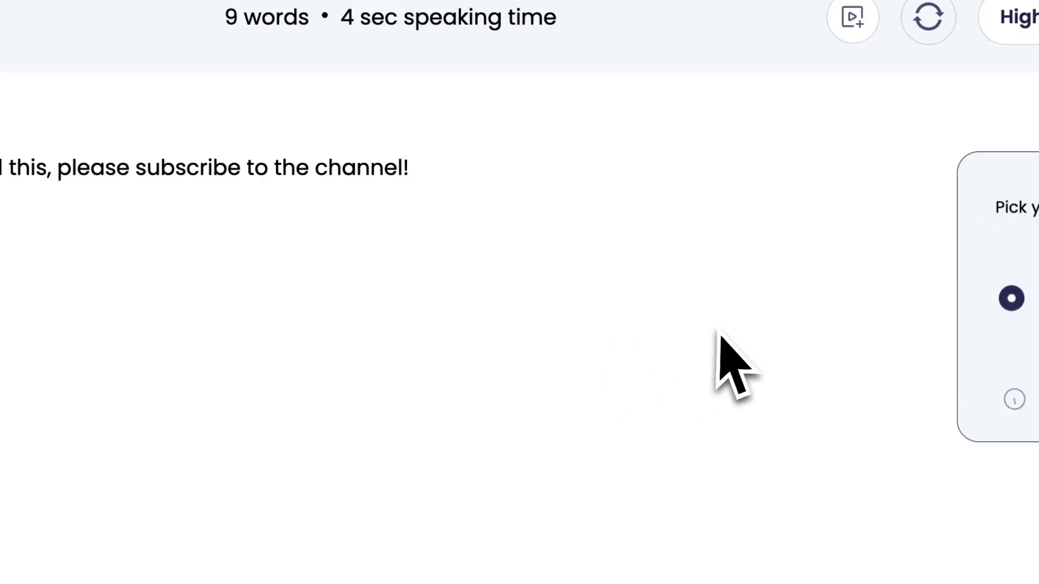
Step: Export Project Test HTV as a single audio file
{"action": "left_click", "coordinate": [776, 186]}
{"action": "left_click", "coordinate": [735, 312]}
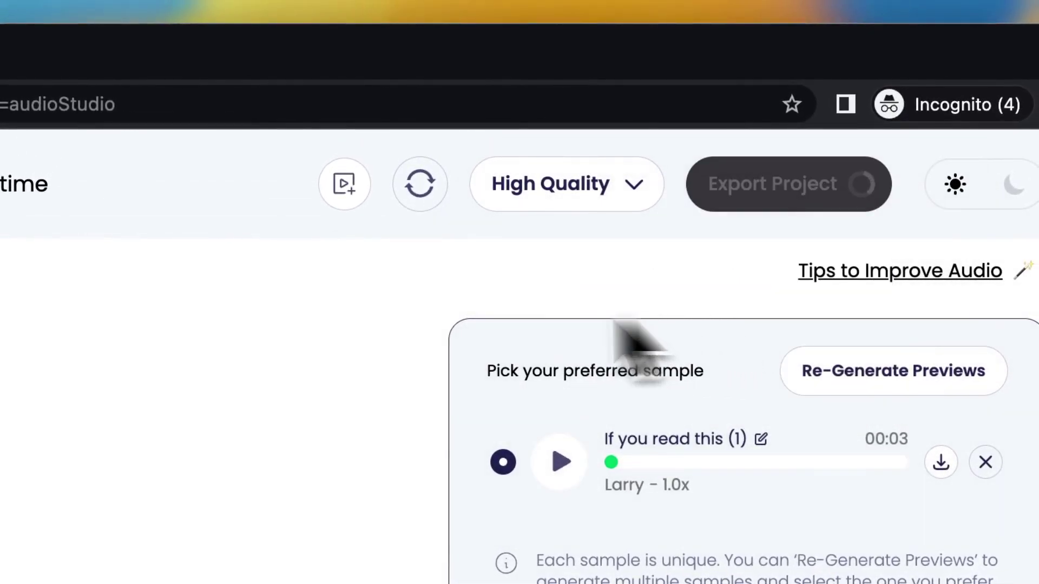